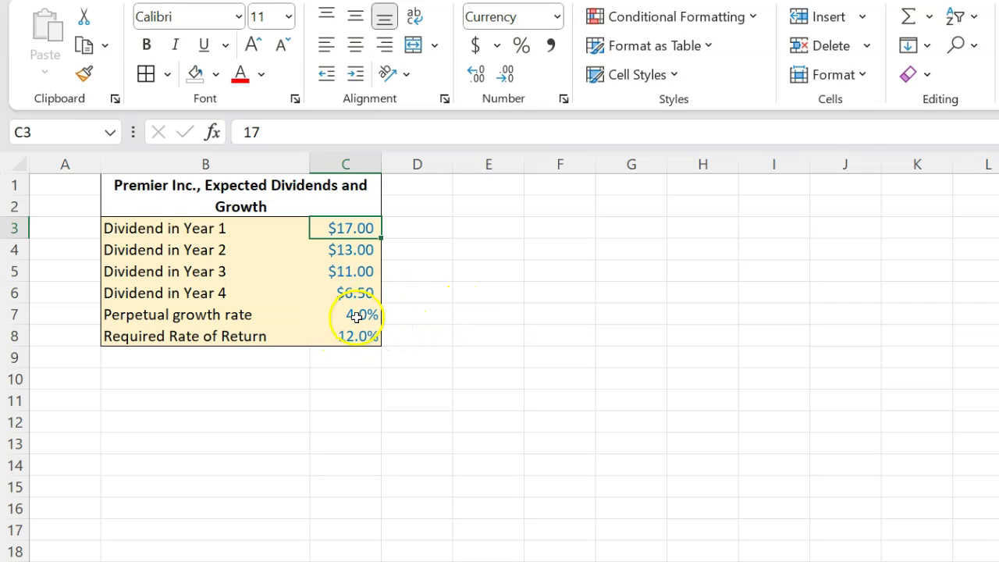
pyautogui.click(356, 315)
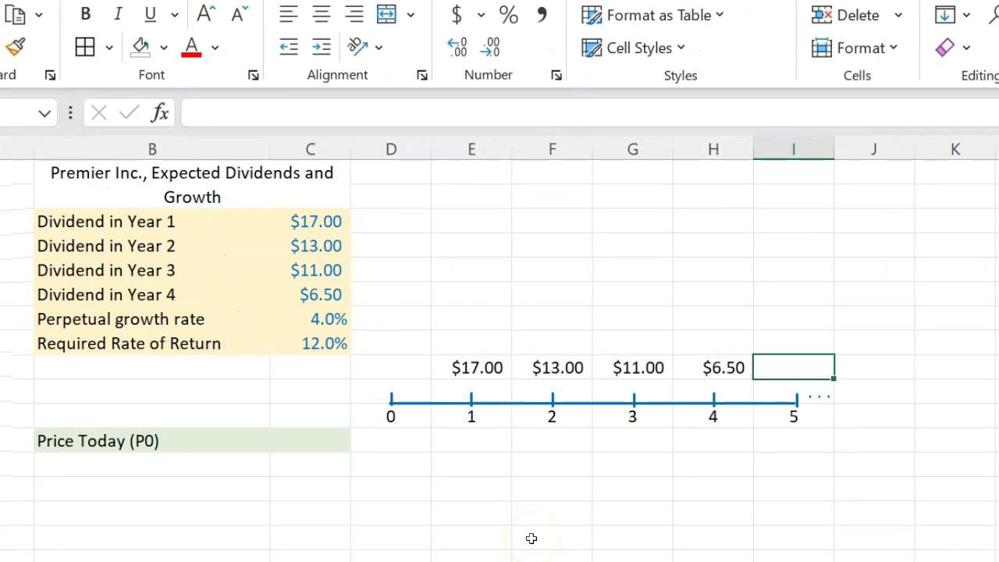
pyautogui.click(393, 440)
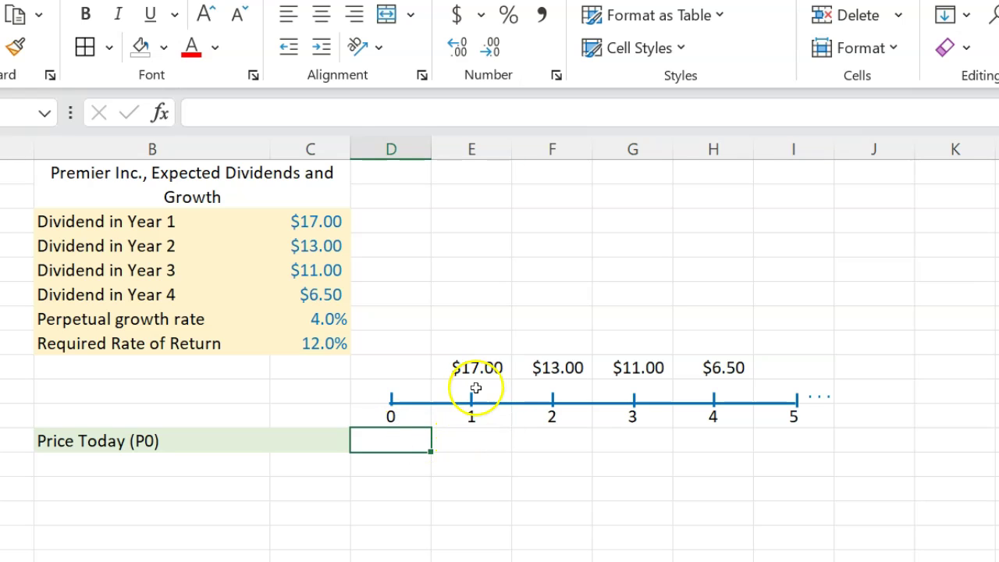
pyautogui.click(482, 361)
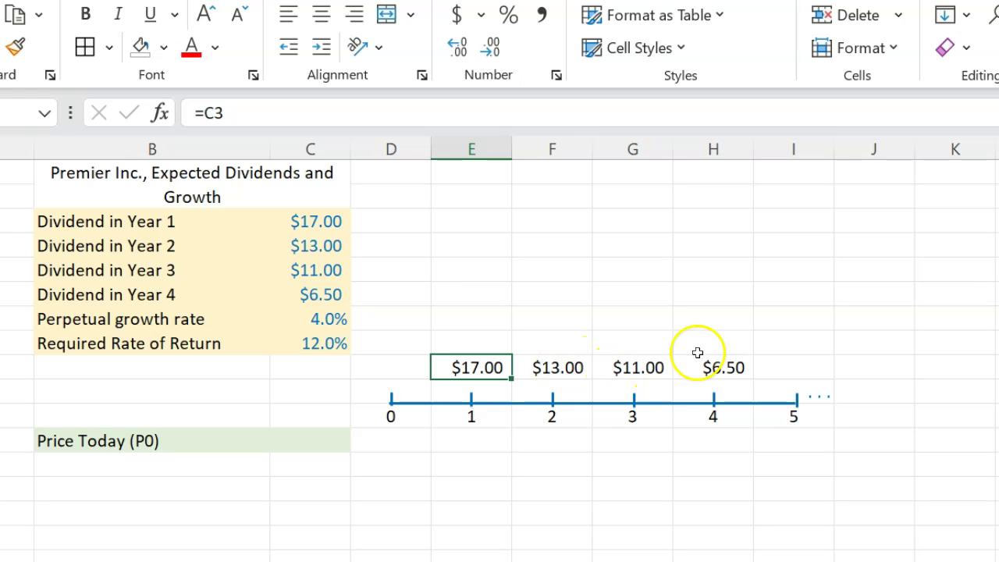
pyautogui.click(726, 368)
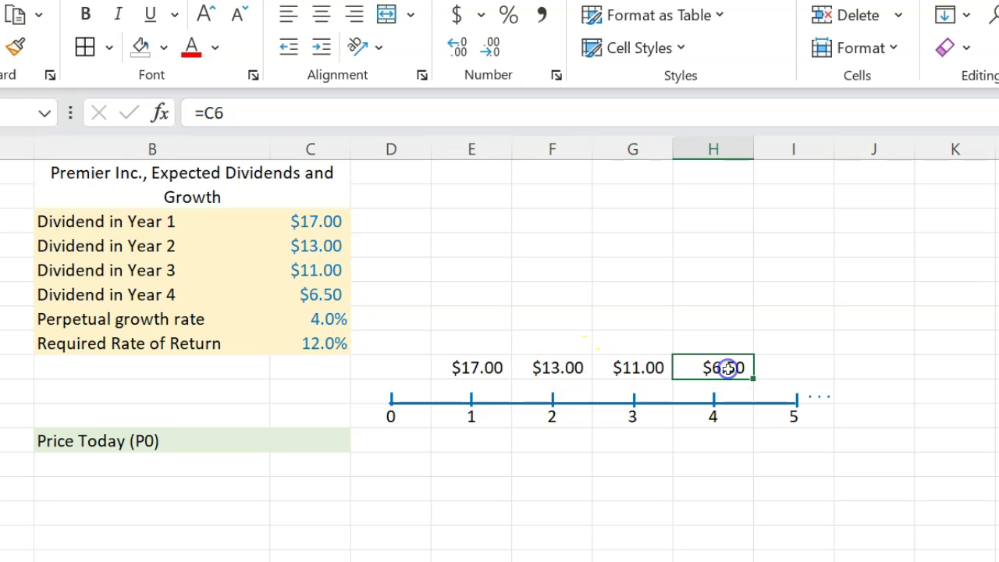
# Calculate the year 5 dividend in I9 with =H9*(1+$C$7), keeping the perpetual growth rate reference absolute.
pyautogui.click(797, 374)
pyautogui.write('=')
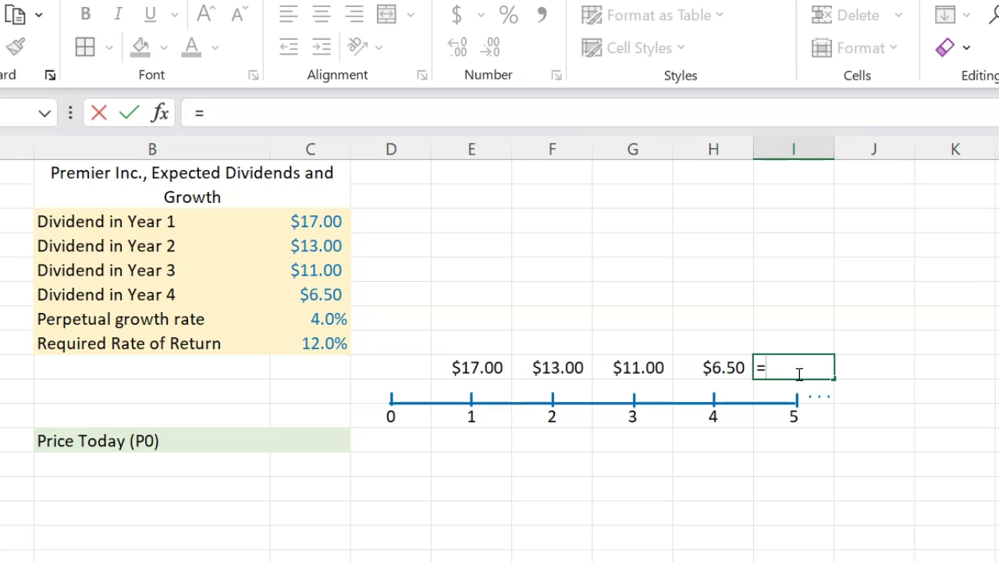
pyautogui.press('Left')
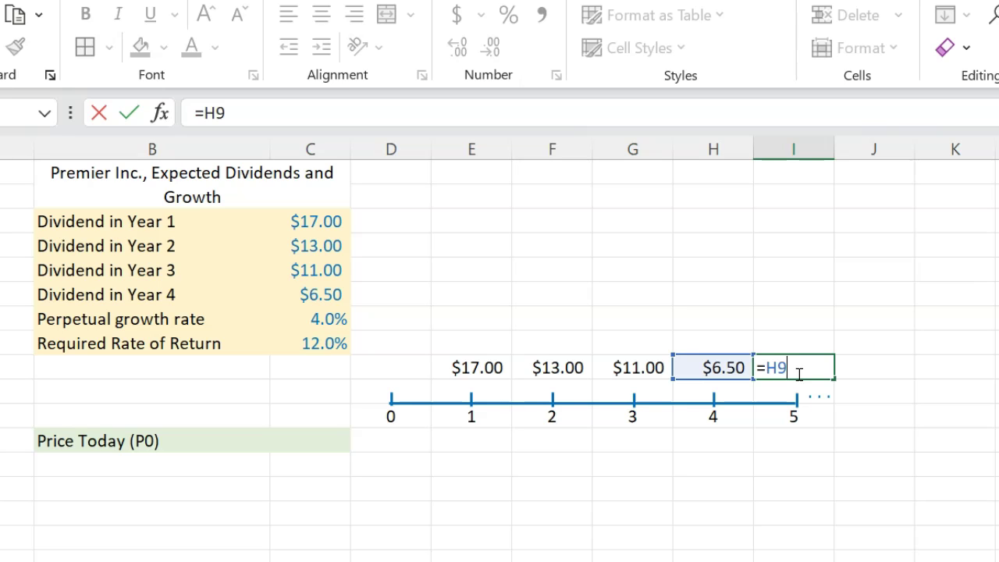
pyautogui.write('*(1+')
pyautogui.click(322, 321)
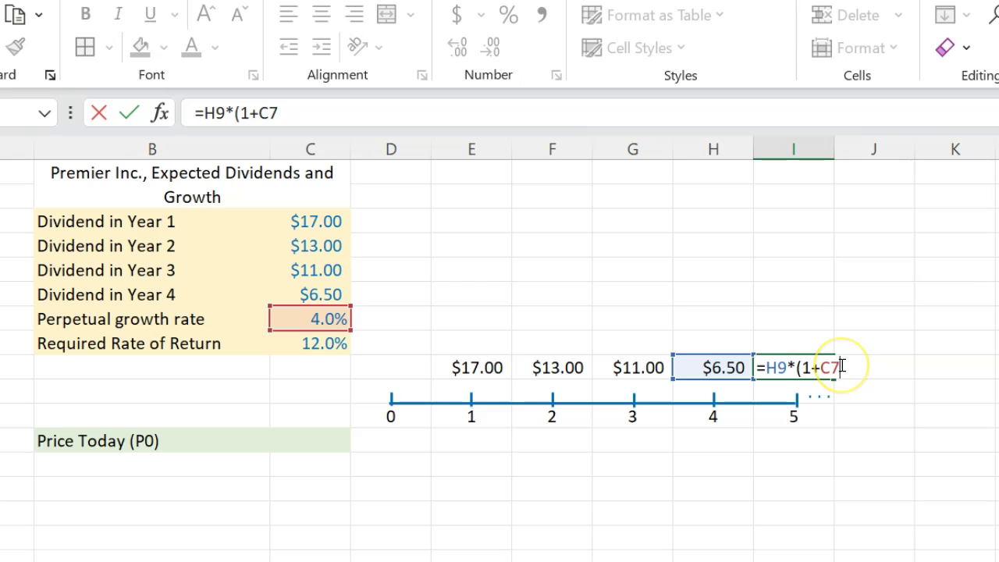
pyautogui.write(')')
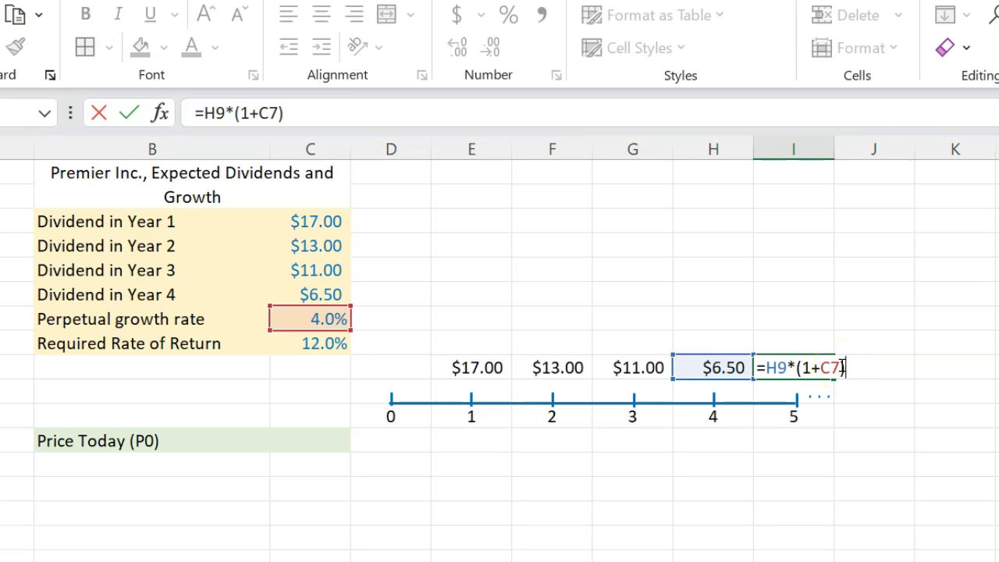
pyautogui.click(266, 114)
pyautogui.press('F4')
pyautogui.press('Return')
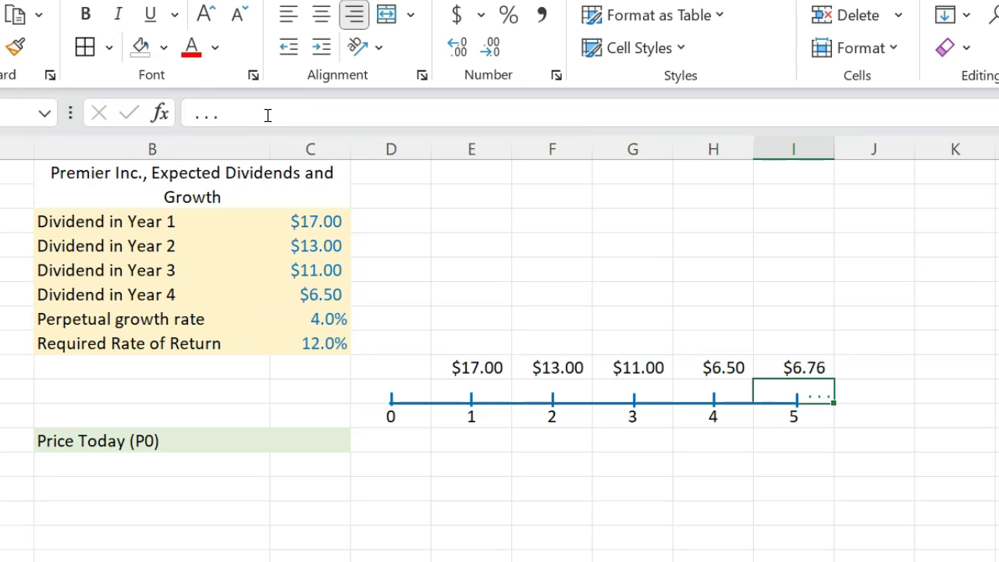
# Copy the year 5 dividend formula from I9 into J9 and check the references in the copied formula.
pyautogui.press('Up')
pyautogui.press('Right')
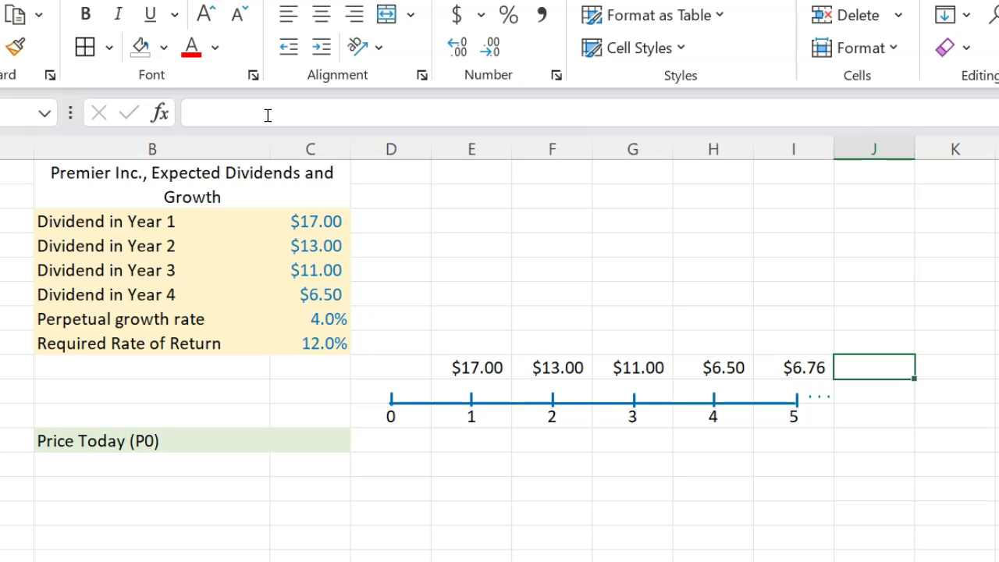
pyautogui.press('Left')
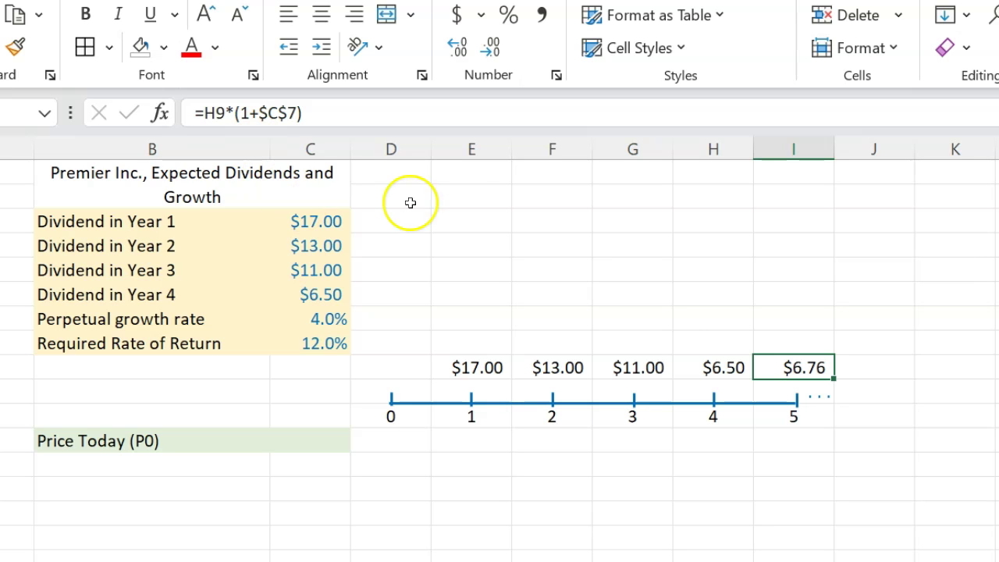
pyautogui.hotkey('ctrl', 'c')
pyautogui.click(887, 368)
pyautogui.hotkey('ctrl', 'v')
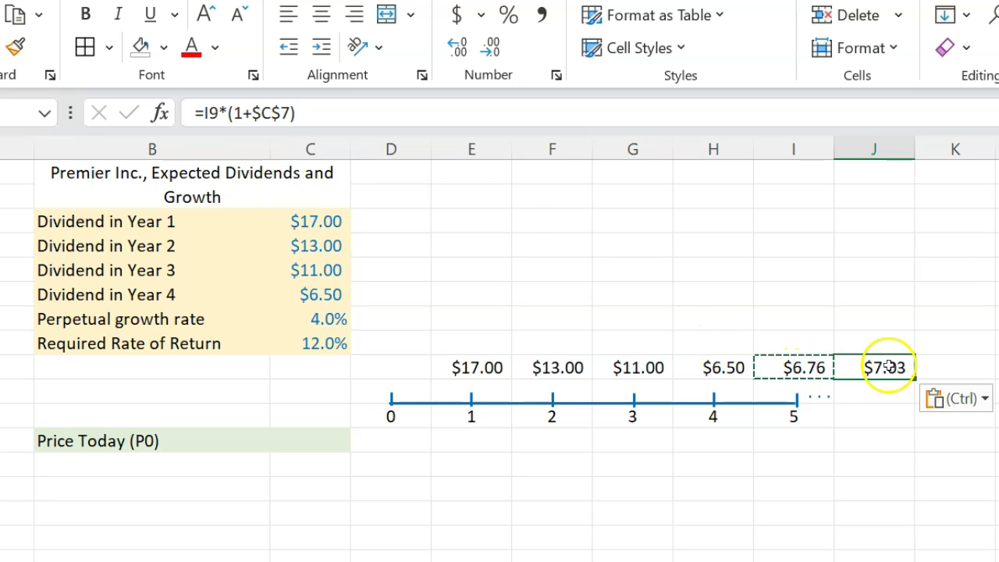
pyautogui.doubleClick(889, 369)
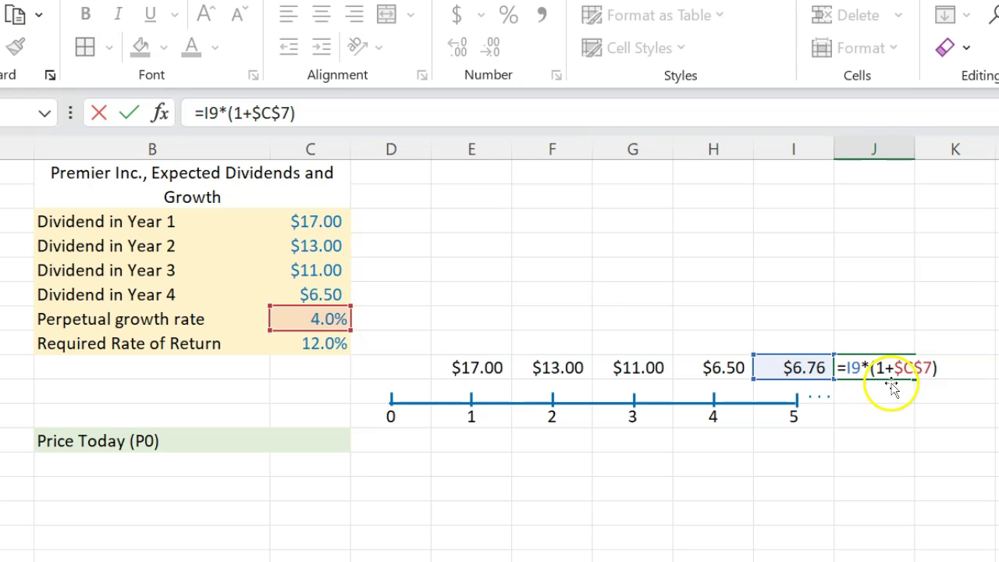
pyautogui.hotkey('ctrl', 'Return')
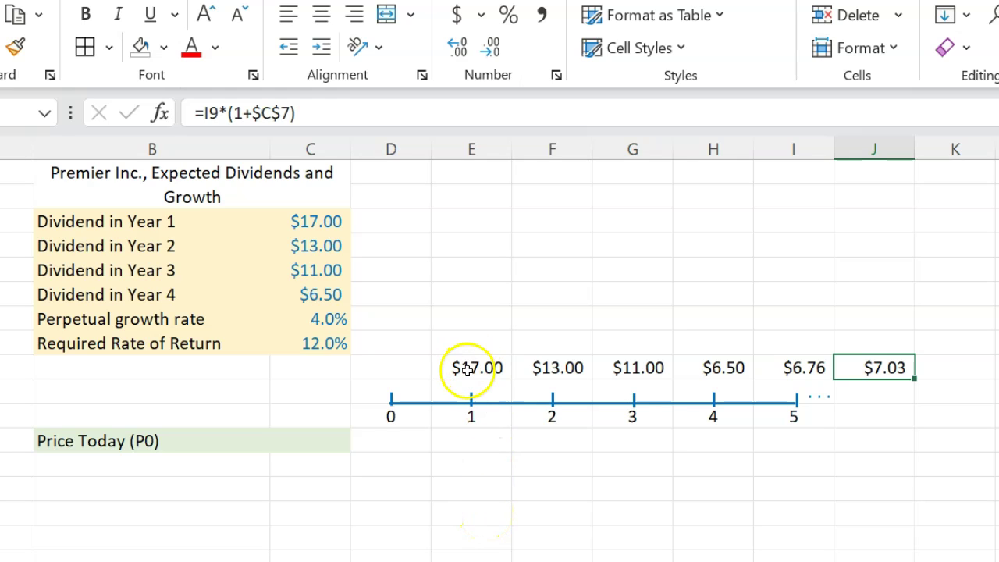
pyautogui.click(467, 368)
pyautogui.press('Right')
pyautogui.press('Right')
pyautogui.press('Right')
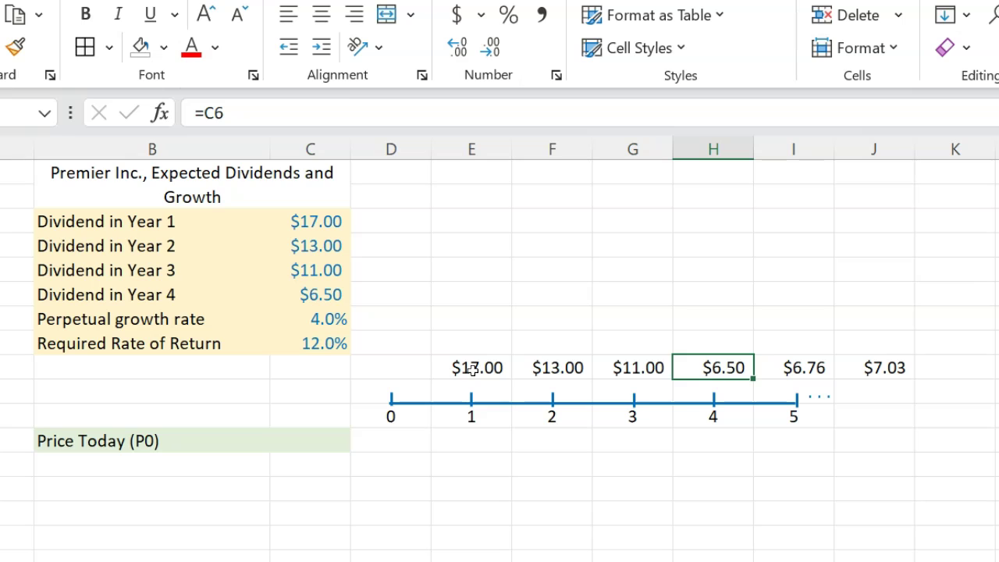
pyautogui.click(476, 371)
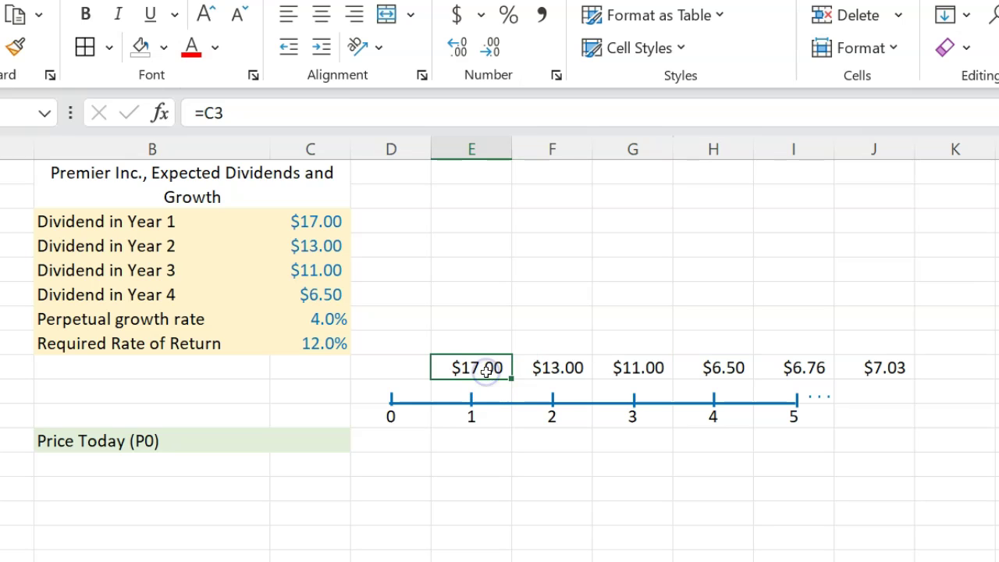
pyautogui.click(568, 369)
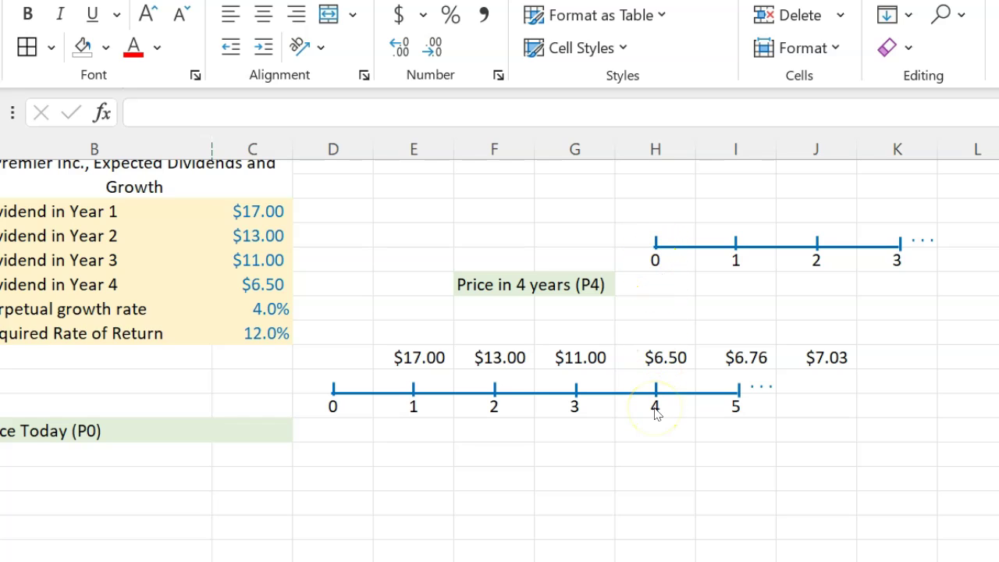
pyautogui.click(655, 282)
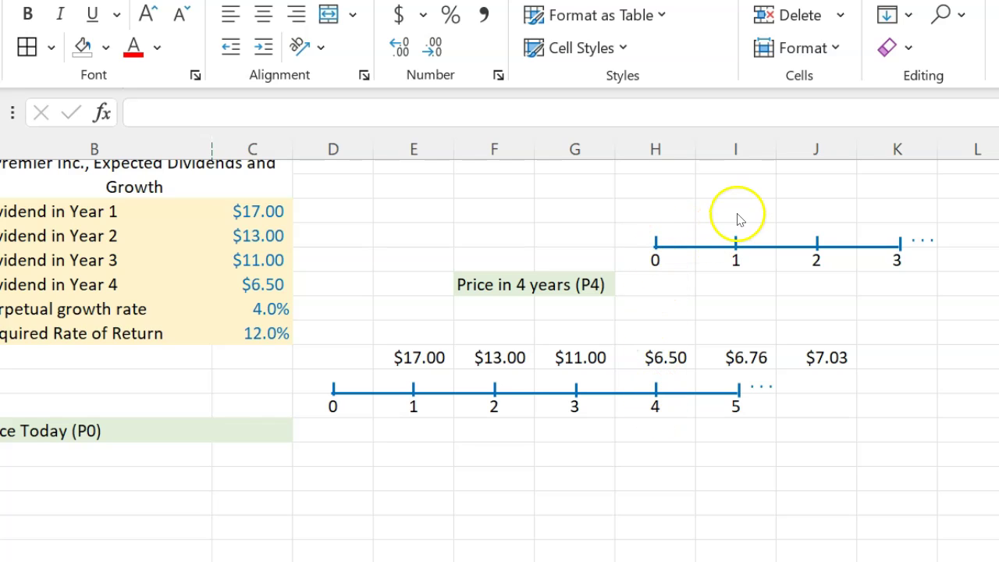
# Link period 1 of the upper timeline, cell I3, to the year 5 dividend with =I9.
pyautogui.click(737, 213)
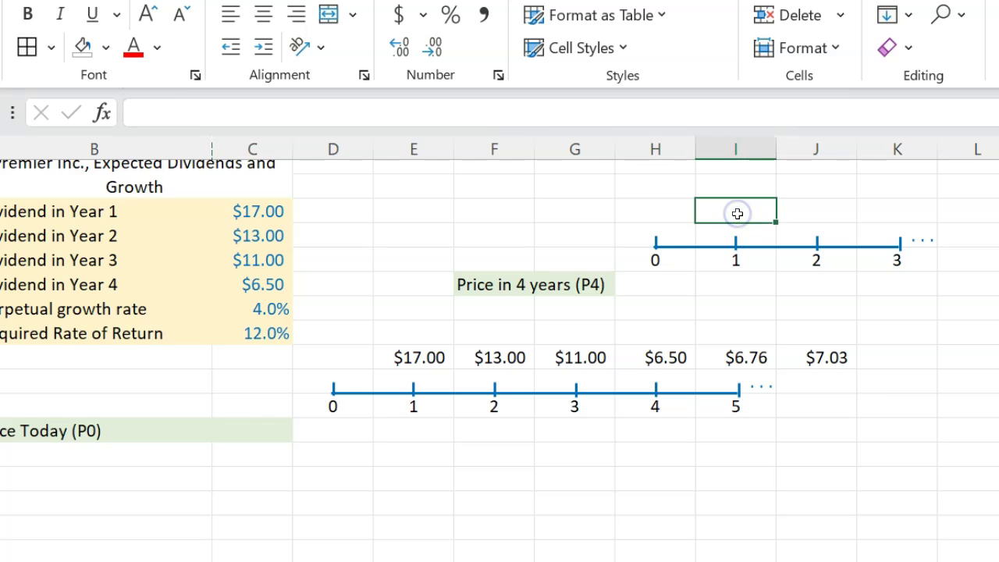
pyautogui.write('=')
pyautogui.press('Down')
pyautogui.press('Down')
pyautogui.press('Down')
pyautogui.press('Down')
pyautogui.press('Down')
pyautogui.press('Down')
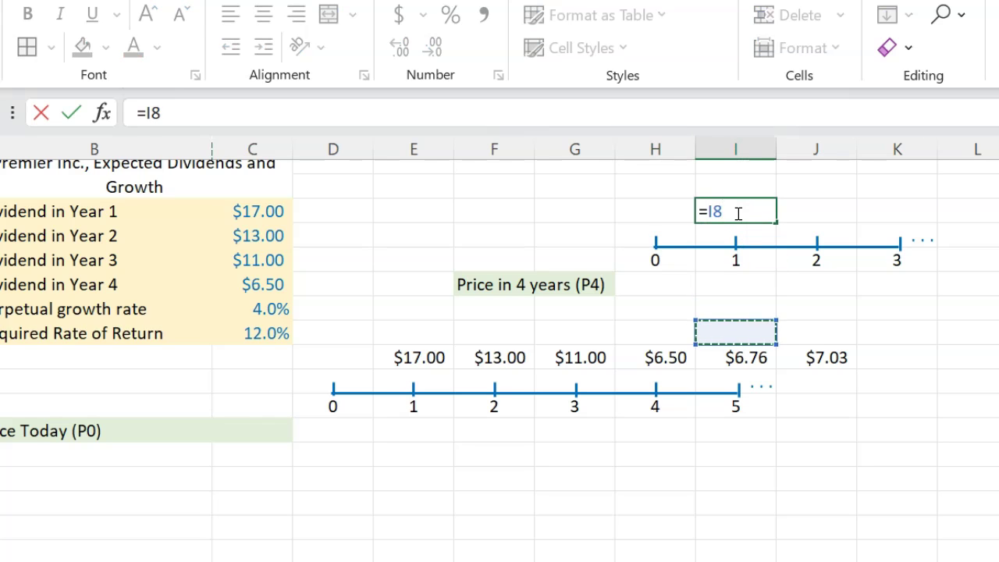
pyautogui.hotkey('ctrl', 'Return')
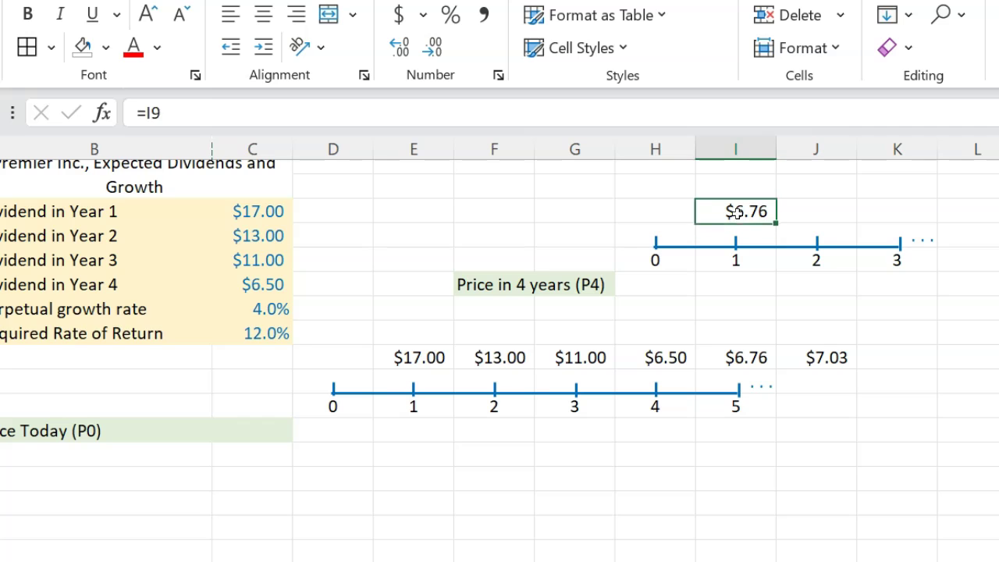
# Link period 2 of the upper timeline, cell J3, to the year 6 dividend with =J9.
pyautogui.press('Right')
pyautogui.write('=')
pyautogui.press('Down')
pyautogui.press('Down')
pyautogui.press('Down')
pyautogui.press('Down')
pyautogui.press('Down')
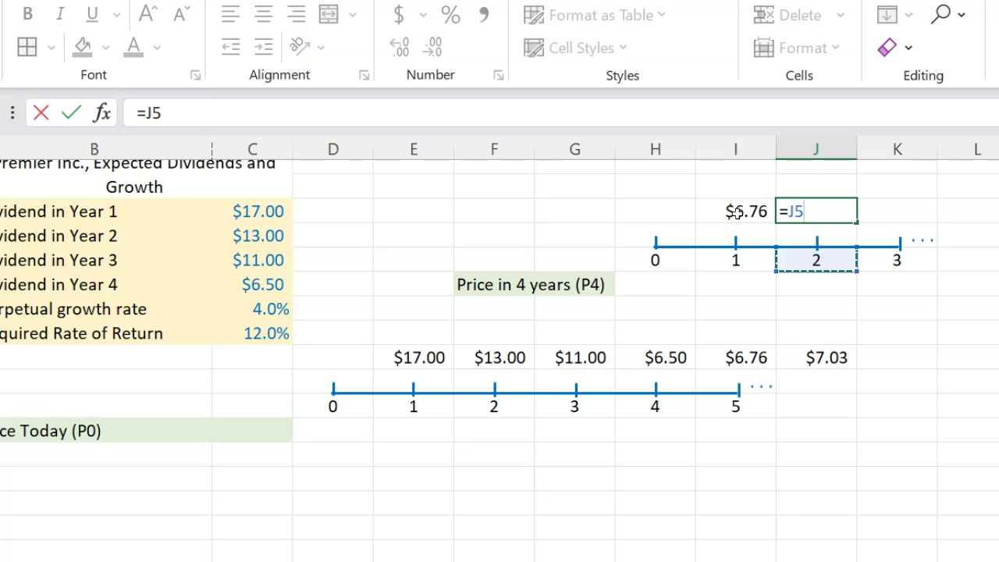
pyautogui.press('Return')
pyautogui.press('Up')
pyautogui.press('Left')
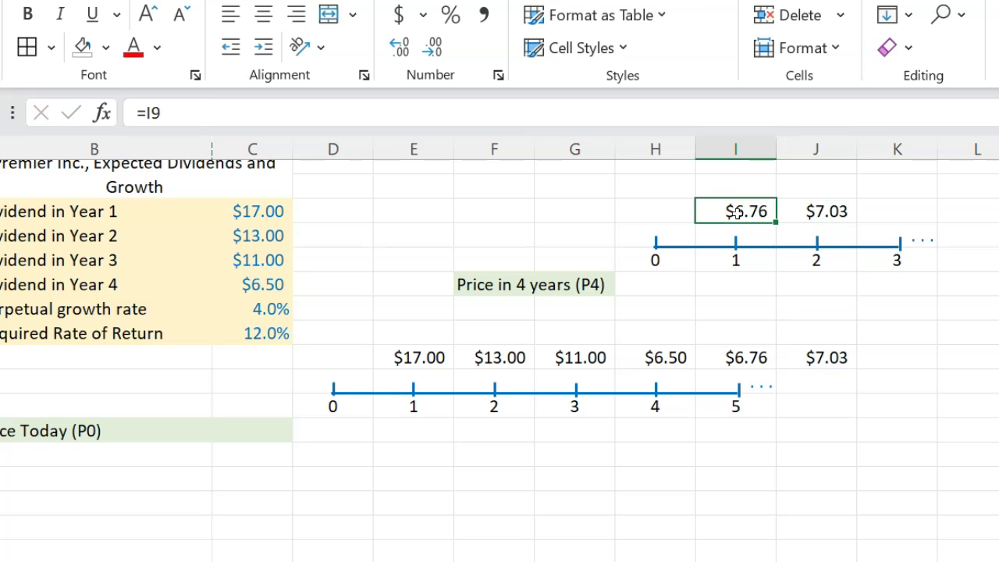
pyautogui.press('Down')
pyautogui.press('Left')
pyautogui.press('Down')
pyautogui.press('Down')
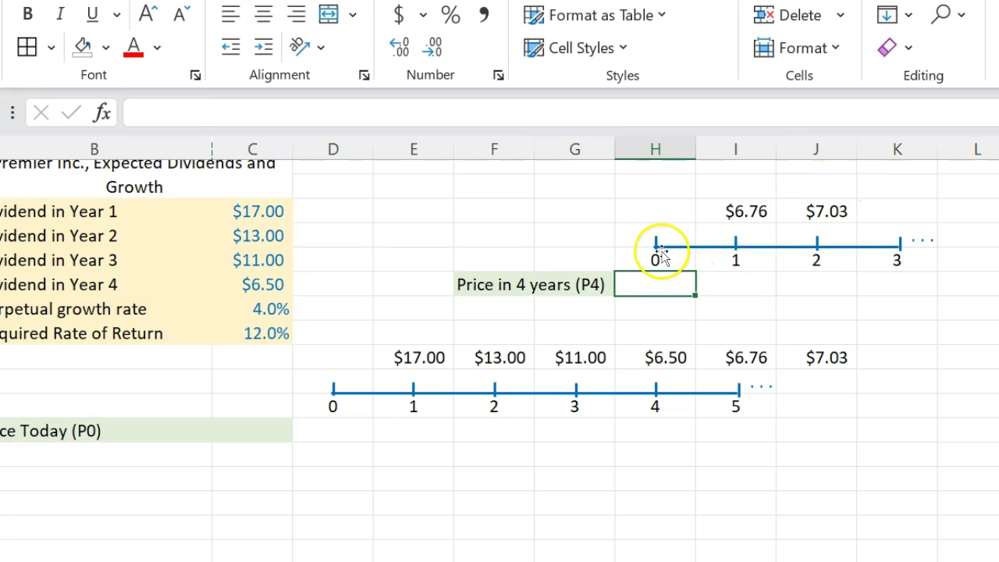
pyautogui.click(741, 212)
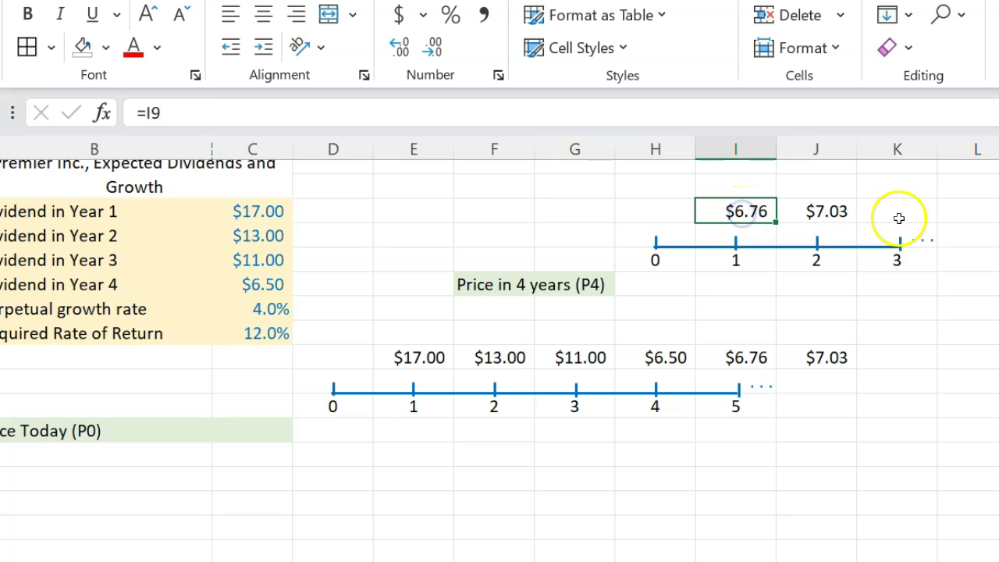
# Calculate the price in 4 years (P4) in H6 with the constant-growth formula =I3/(C8-C7).
pyautogui.click(656, 284)
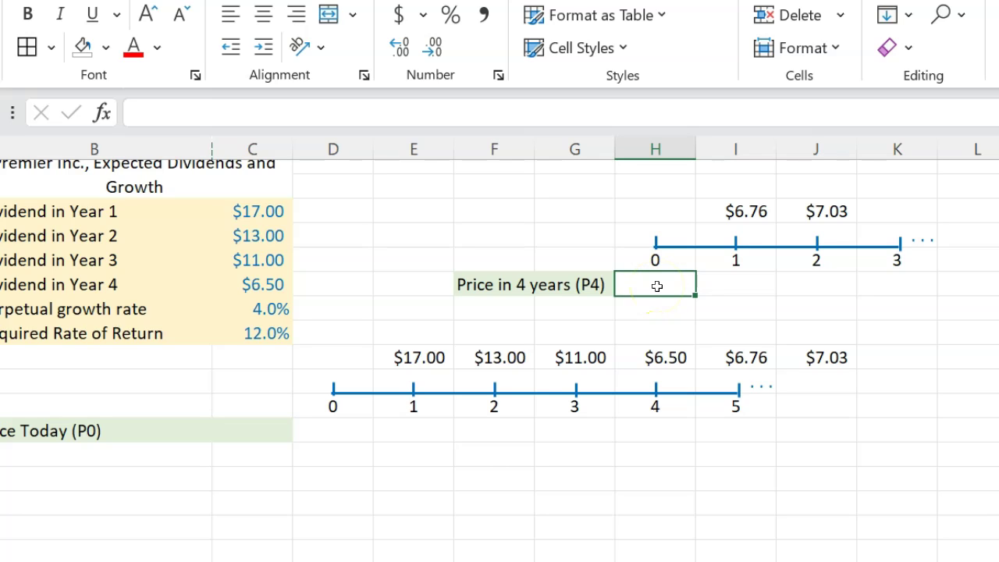
pyautogui.write('=')
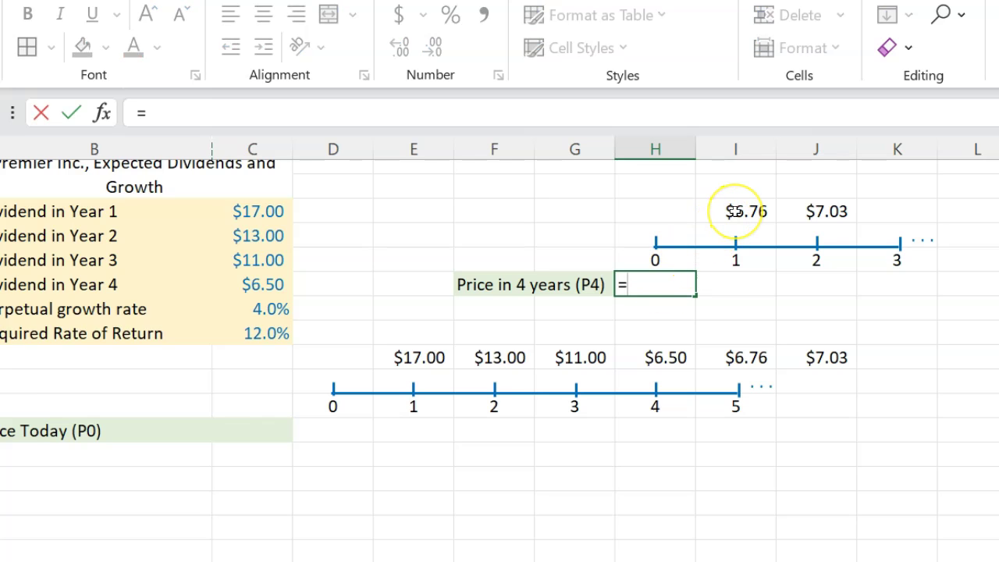
pyautogui.click(735, 209)
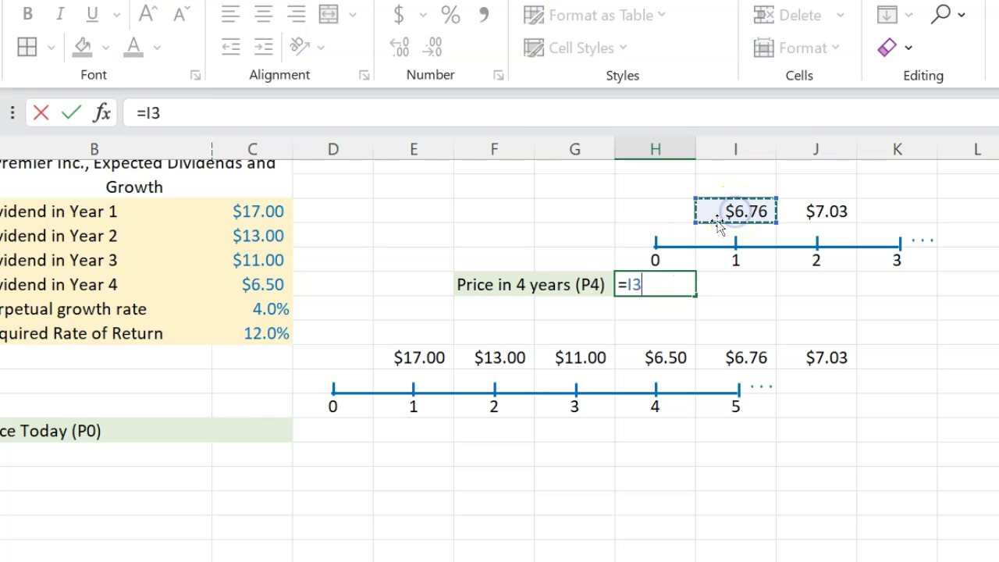
pyautogui.write('/(')
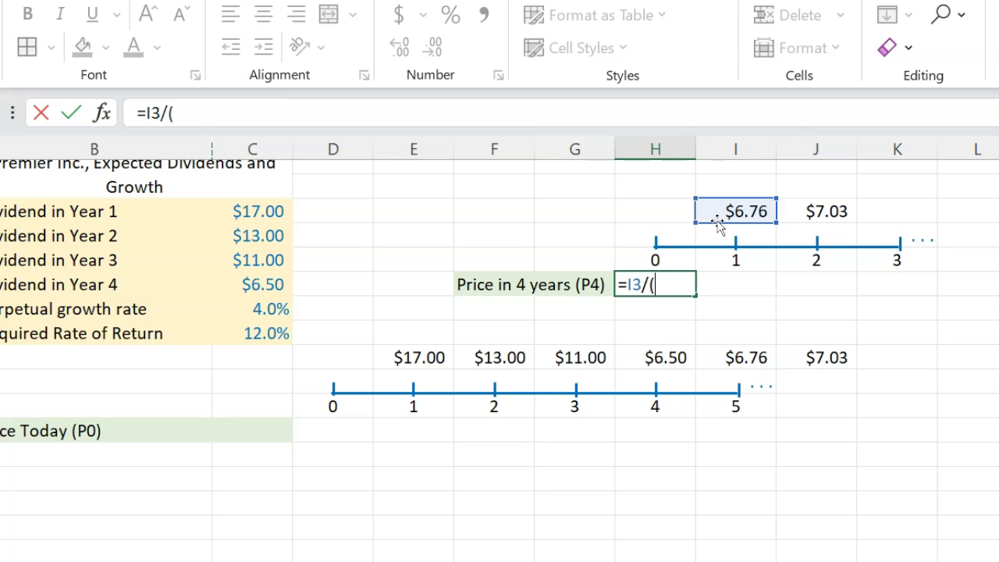
pyautogui.click(263, 334)
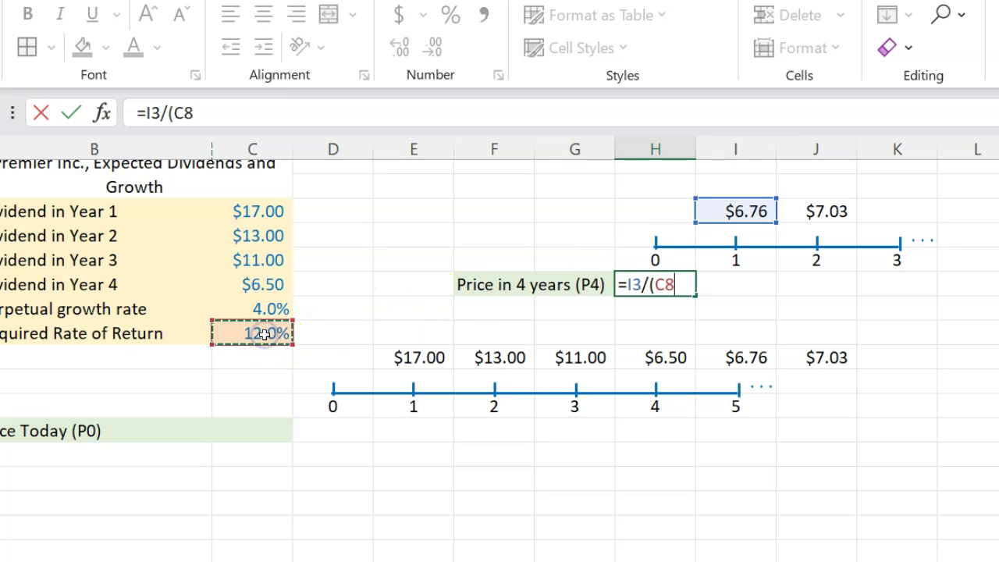
pyautogui.write('-')
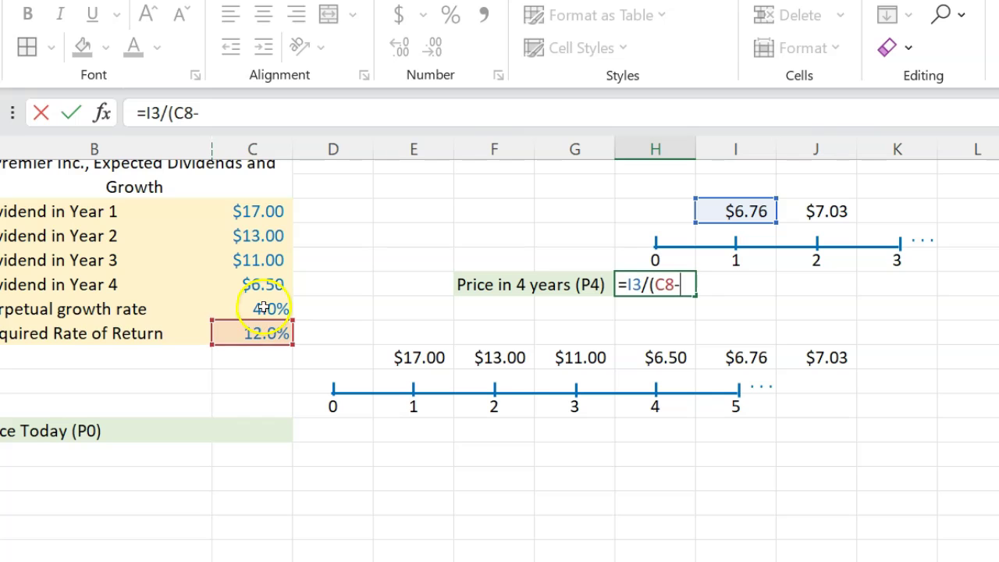
pyautogui.click(263, 309)
pyautogui.write(')')
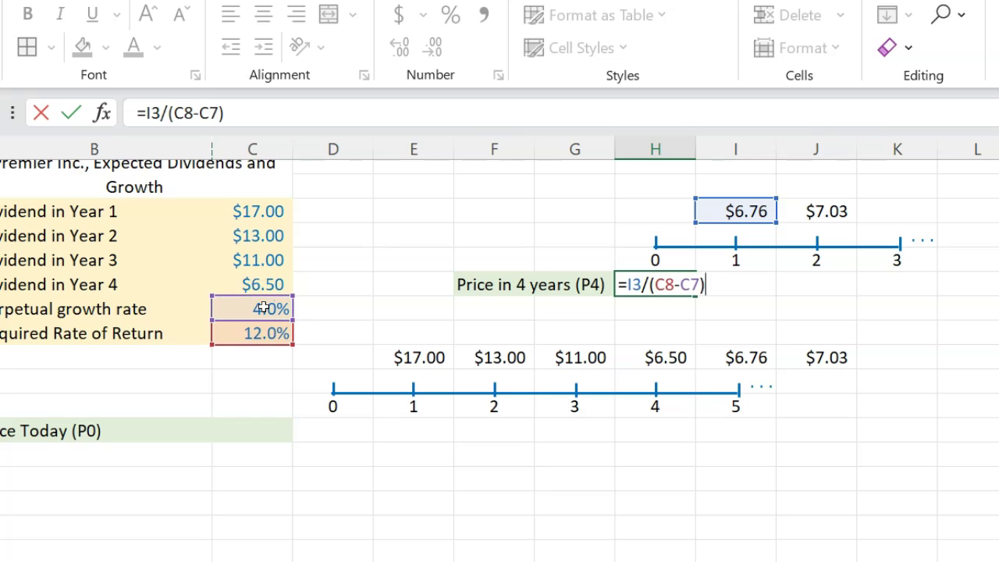
pyautogui.press('Return')
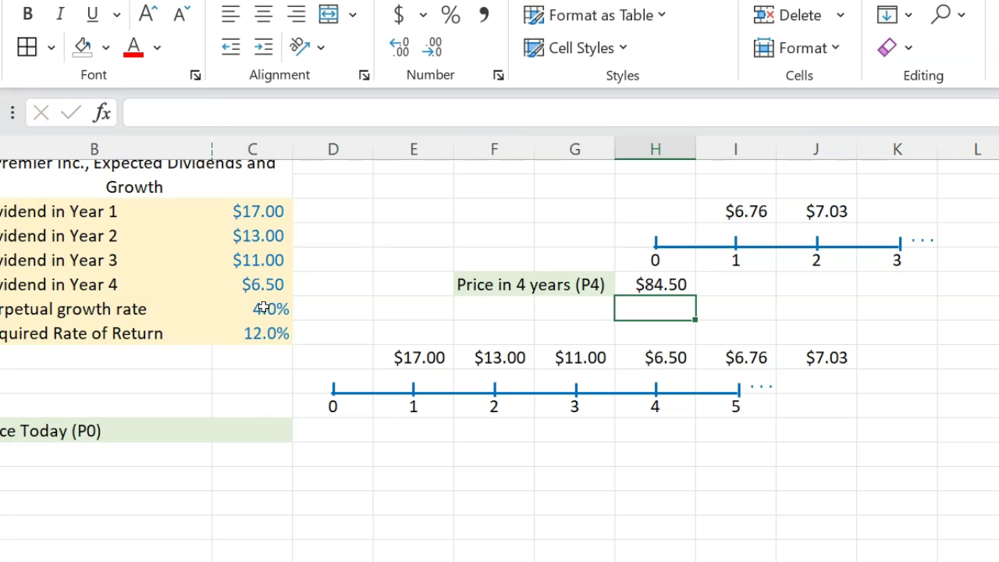
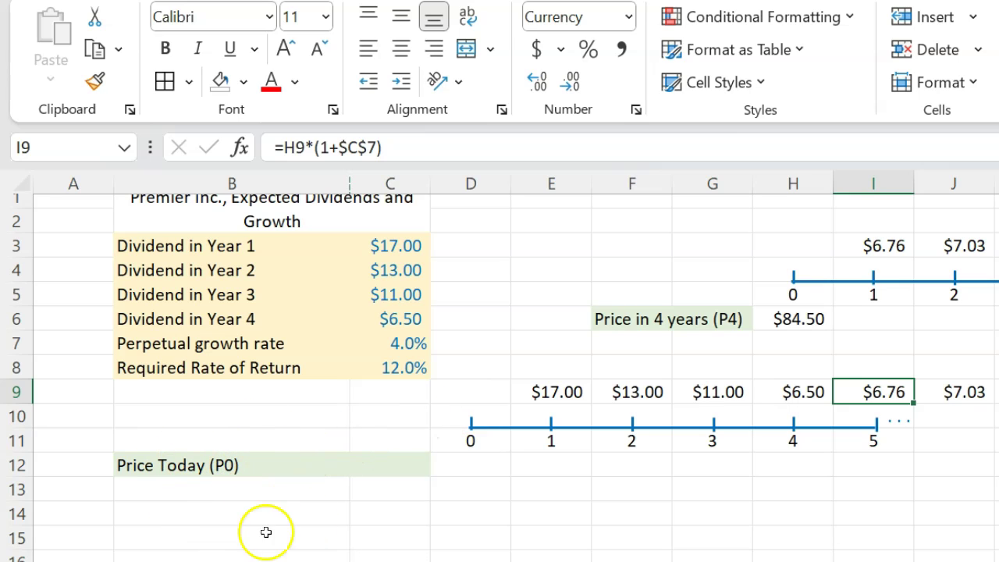
# Link cell E8, above the lower timeline, to the year 1 dividend with =E9.
pyautogui.click(560, 365)
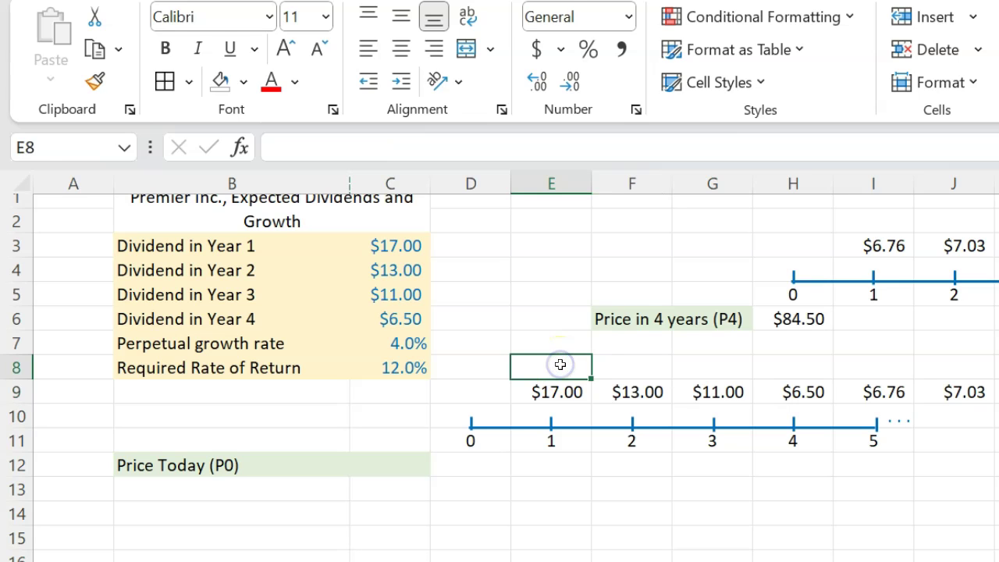
pyautogui.write('=')
pyautogui.click(561, 364)
pyautogui.press('Down')
pyautogui.press('Return')
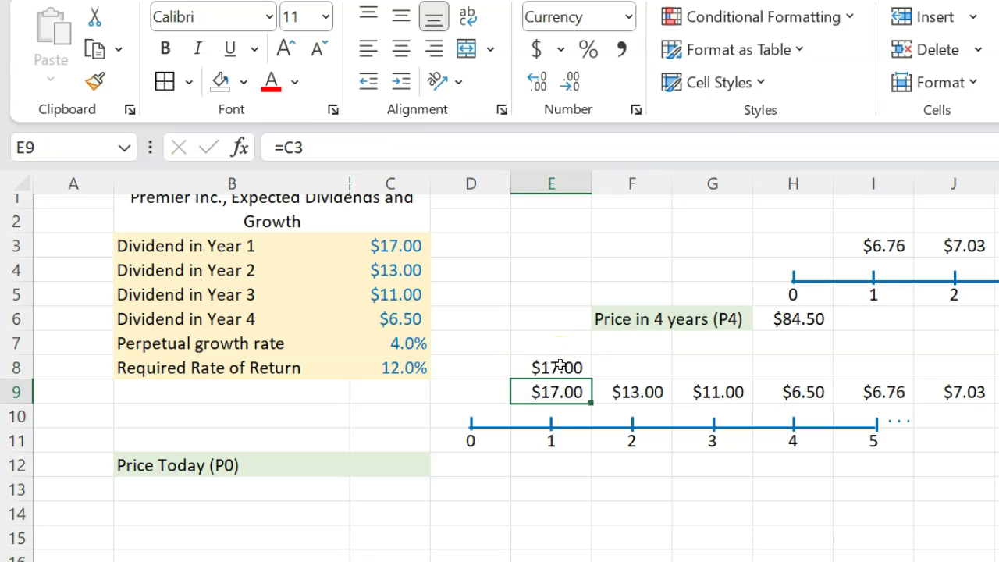
# Link cell F8 to the year 2 dividend below it with =F9.
pyautogui.click(560, 364)
pyautogui.hotkey('ctrl', 'c')
pyautogui.press('Right')
pyautogui.write('=')
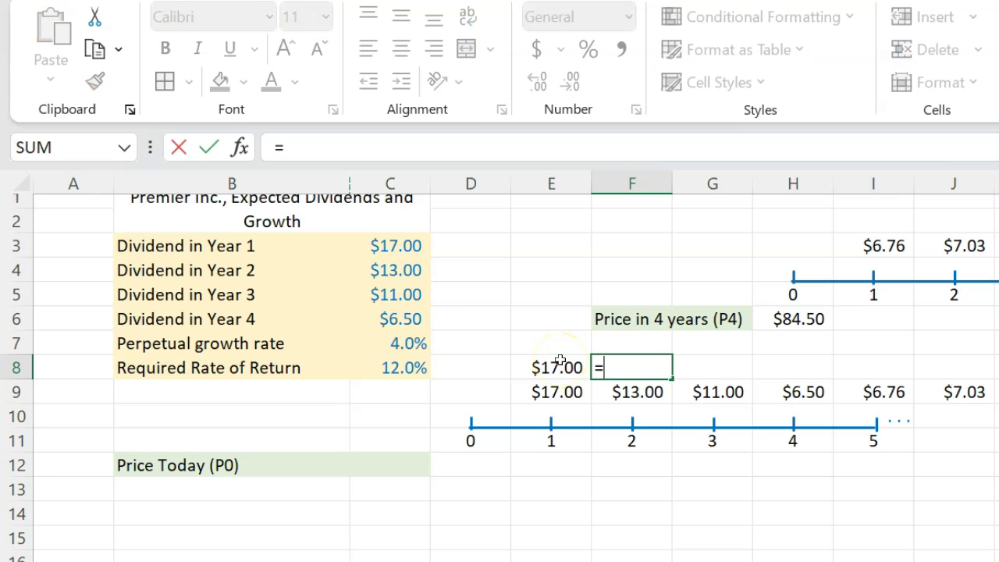
pyautogui.press('Down')
pyautogui.press('Return')
# Link cell G8 to the year 3 dividend below it with =G9.
pyautogui.press('Up')
pyautogui.press('Right')
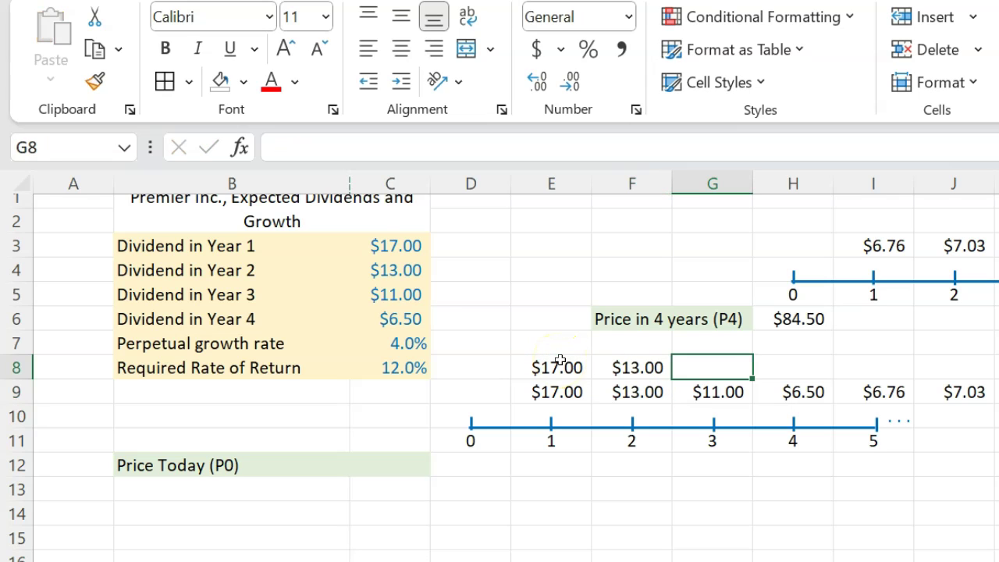
pyautogui.write('=')
pyautogui.press('Down')
pyautogui.press('Return')
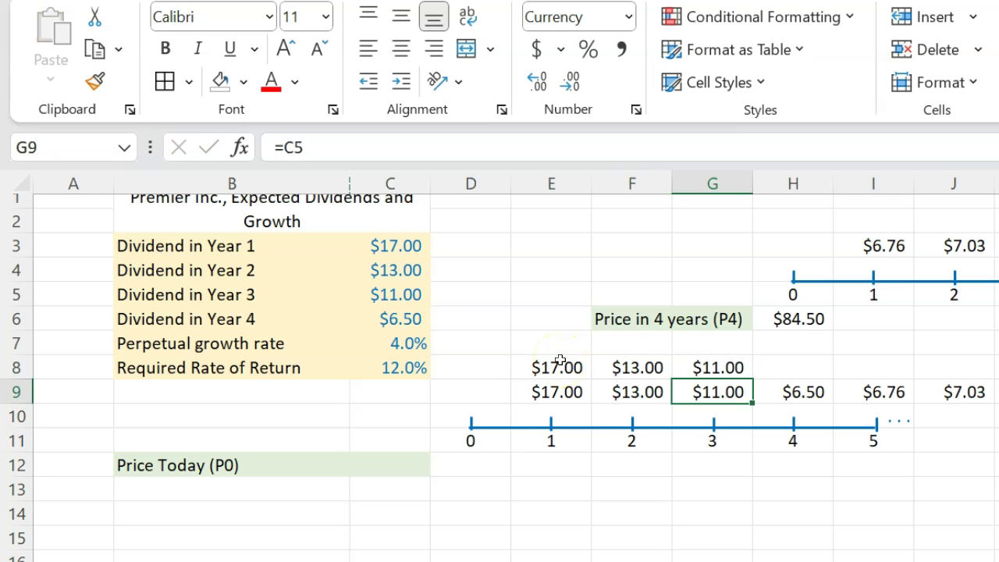
# Add the year 4 dividend and the price in 4 years in H8 with =H9+H6.
pyautogui.press('Up')
pyautogui.press('Right')
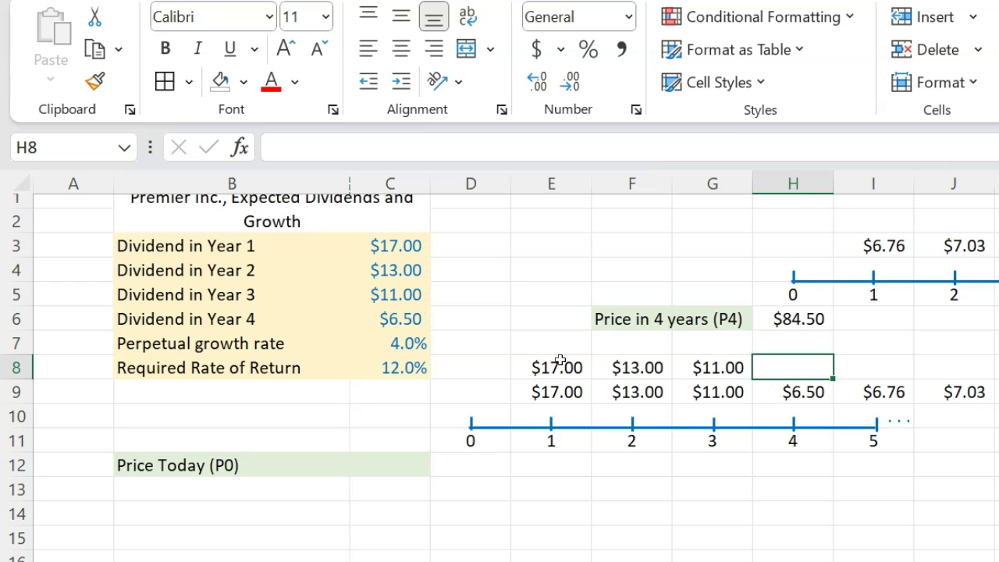
pyautogui.write('=')
pyautogui.press('Down')
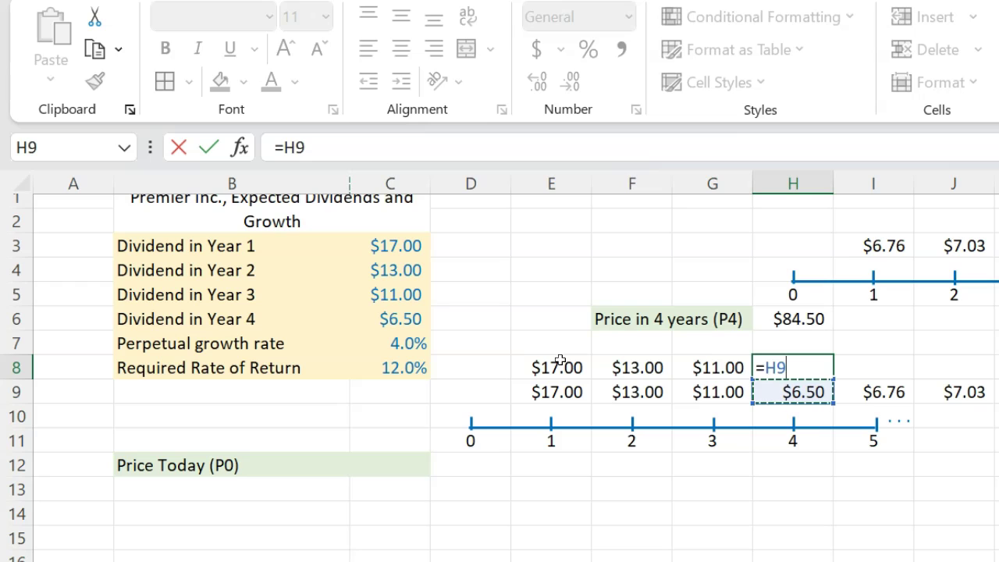
pyautogui.write('+')
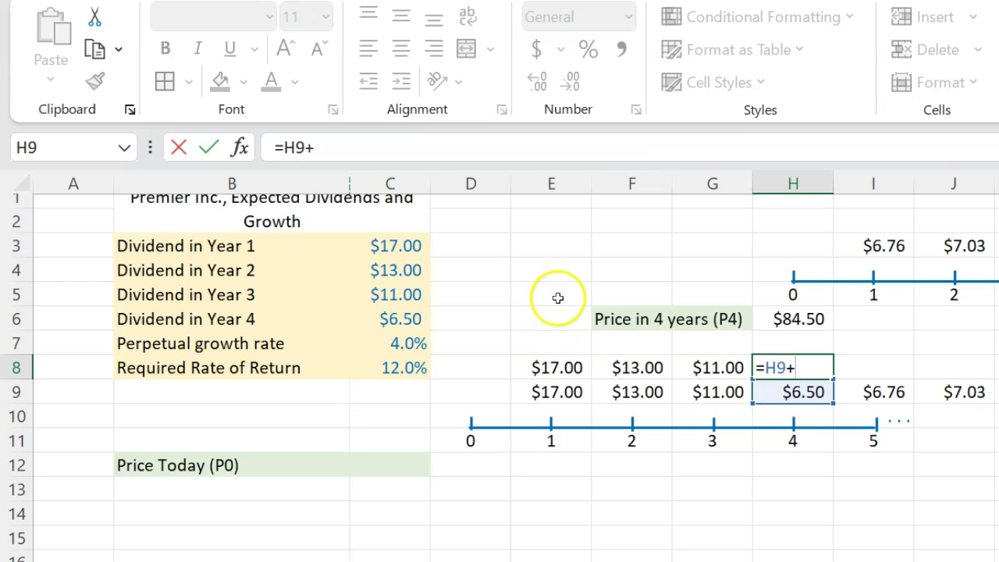
pyautogui.click(807, 322)
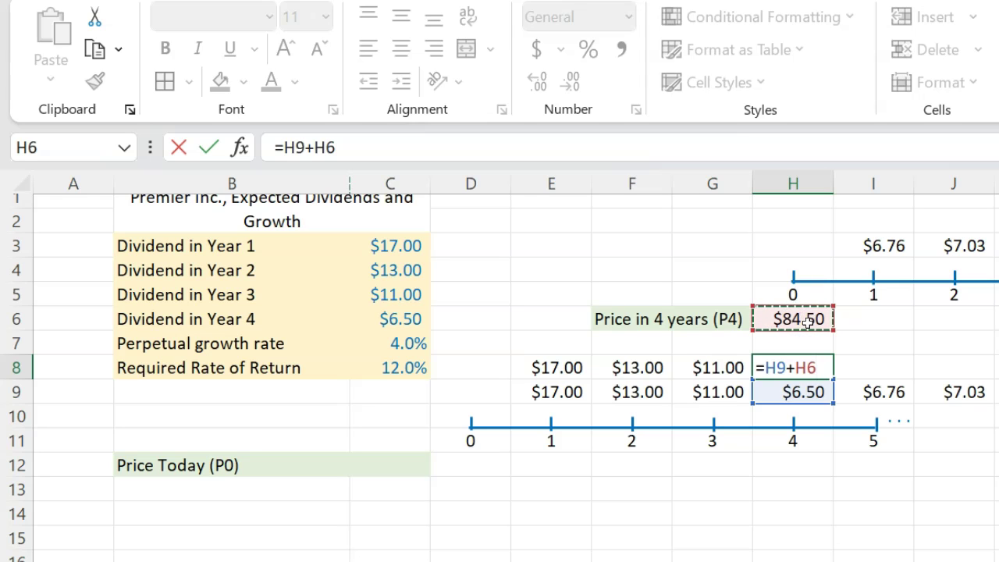
pyautogui.press('Return')
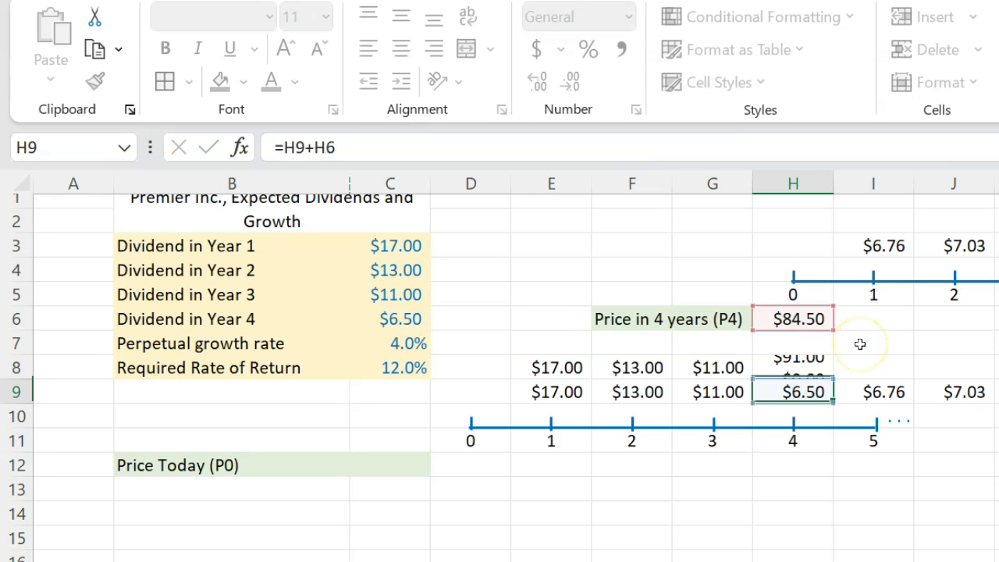
# Calculate Price Today (P0) in C12 with =NPV(C8,E8:H8), using the required rate of return and the row 8 cash flows.
pyautogui.click(412, 466)
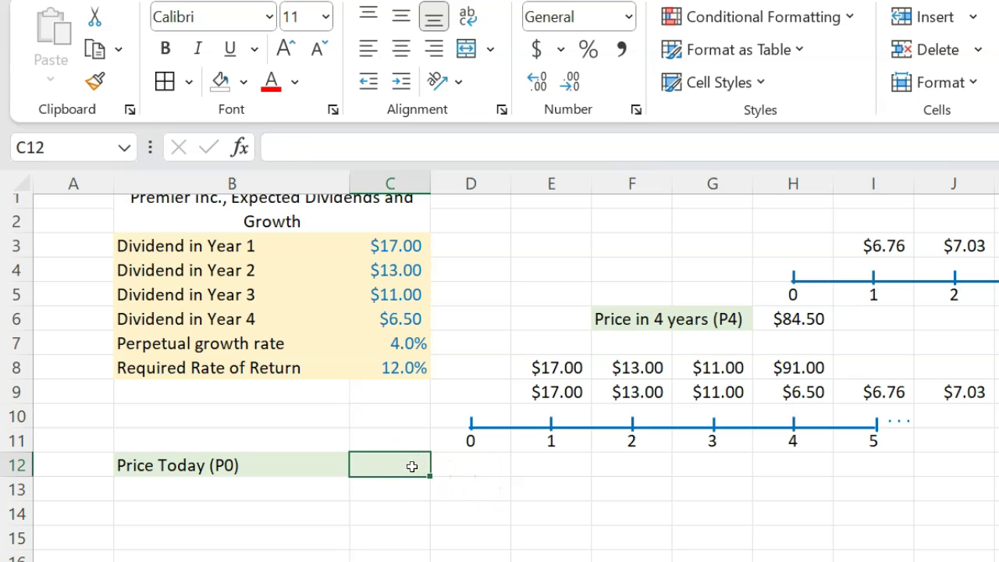
pyautogui.write('=npv(')
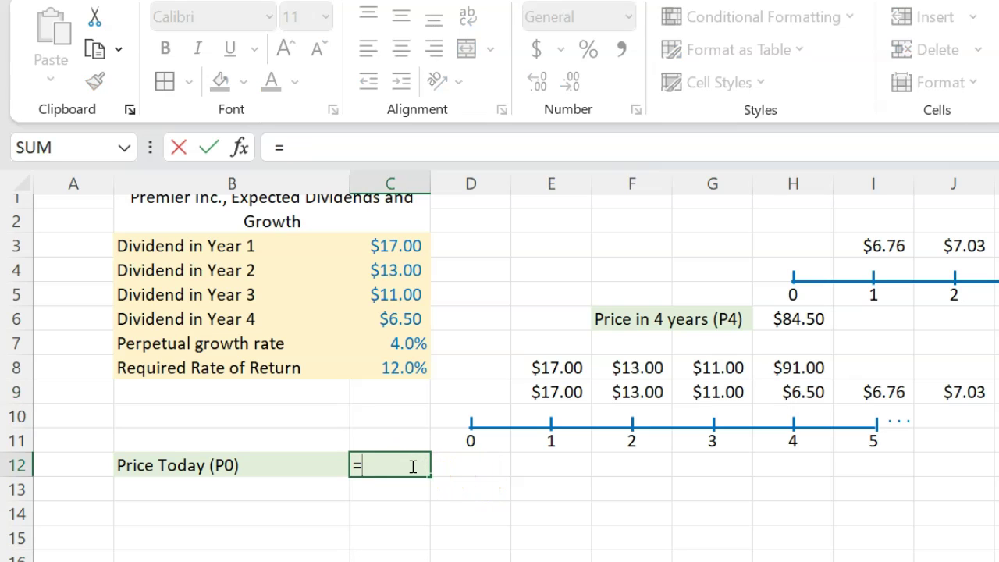
pyautogui.click(408, 368)
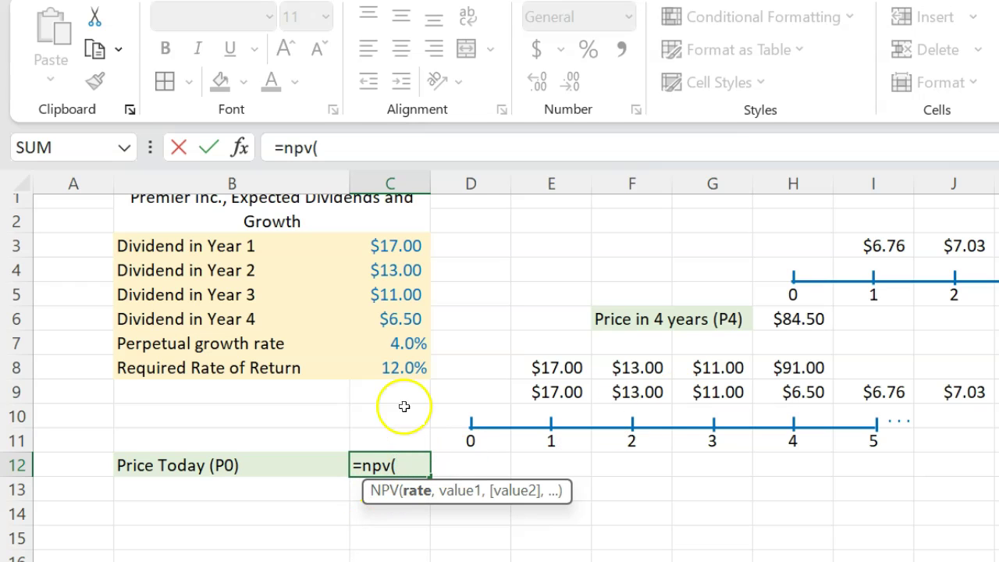
pyautogui.click(408, 371)
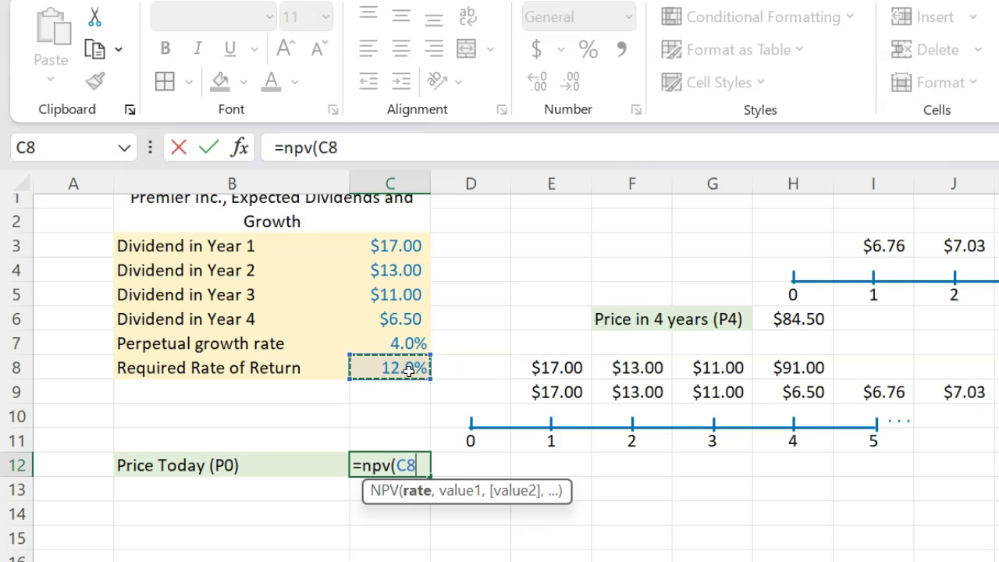
pyautogui.write(',')
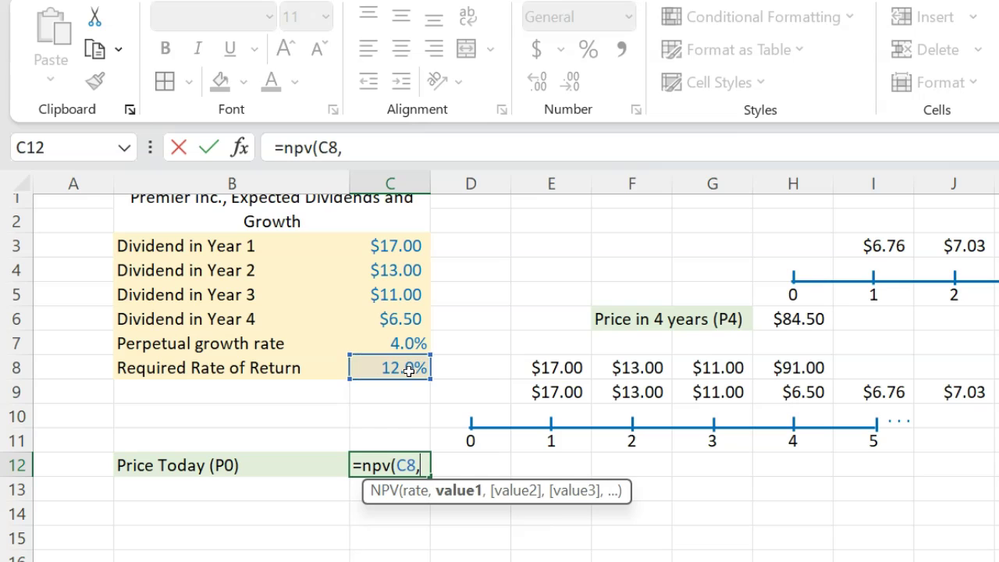
pyautogui.click(547, 369)
pyautogui.moveTo(548, 370); pyautogui.dragTo(780, 367)
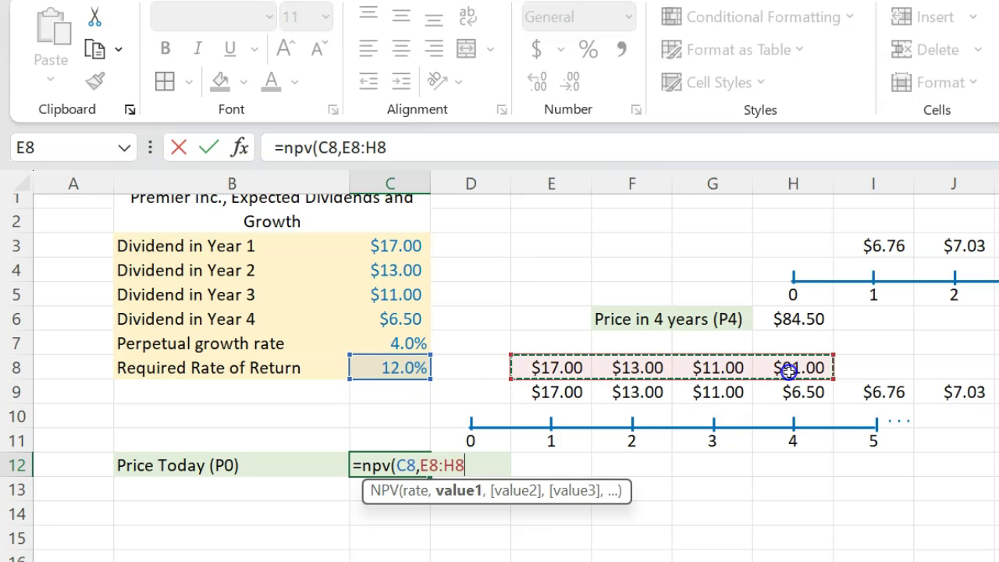
pyautogui.write(')')
pyautogui.press('Return')
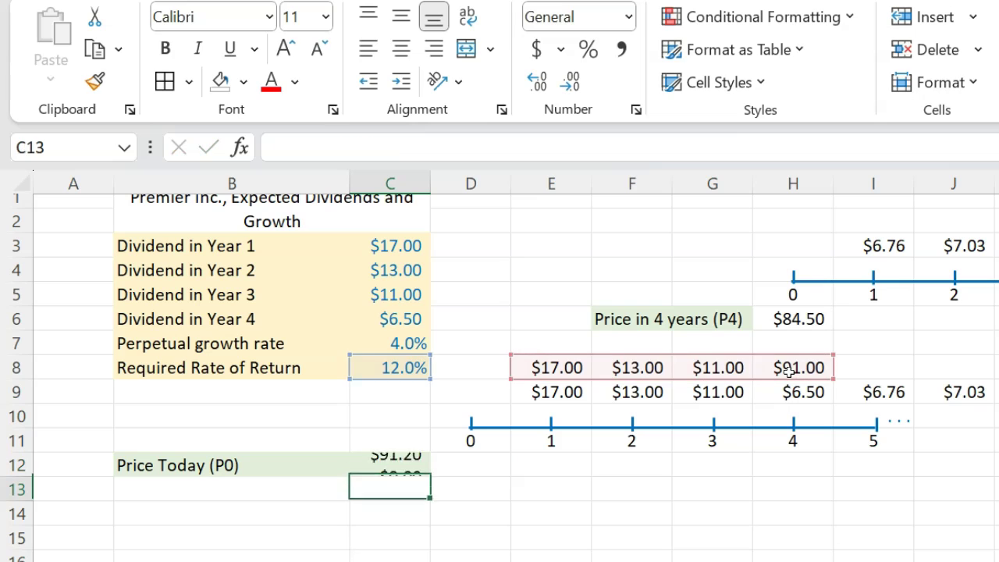